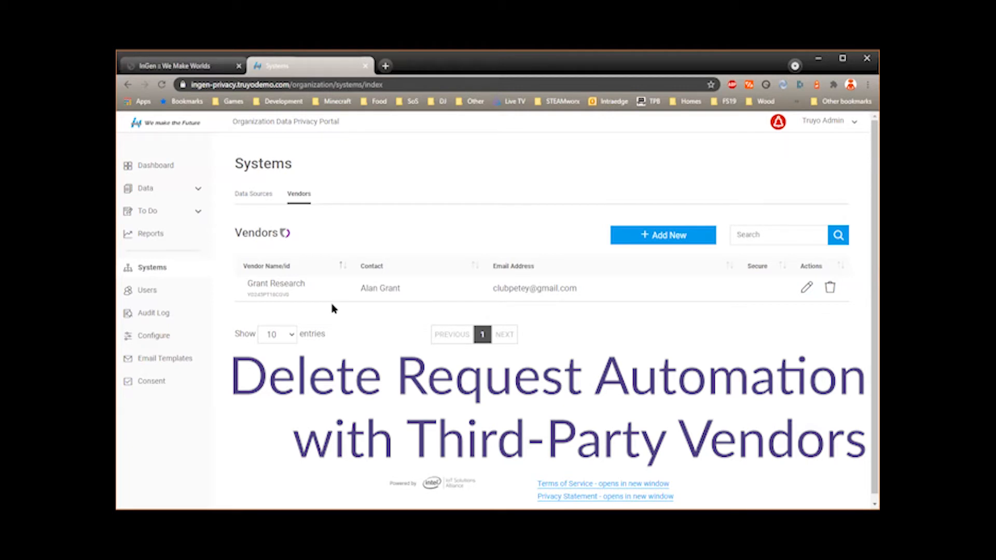
- Open the Grant Research vendor's Delete task and highlight the requester's email in its details
left_click(285, 233)
left_click(279, 302)
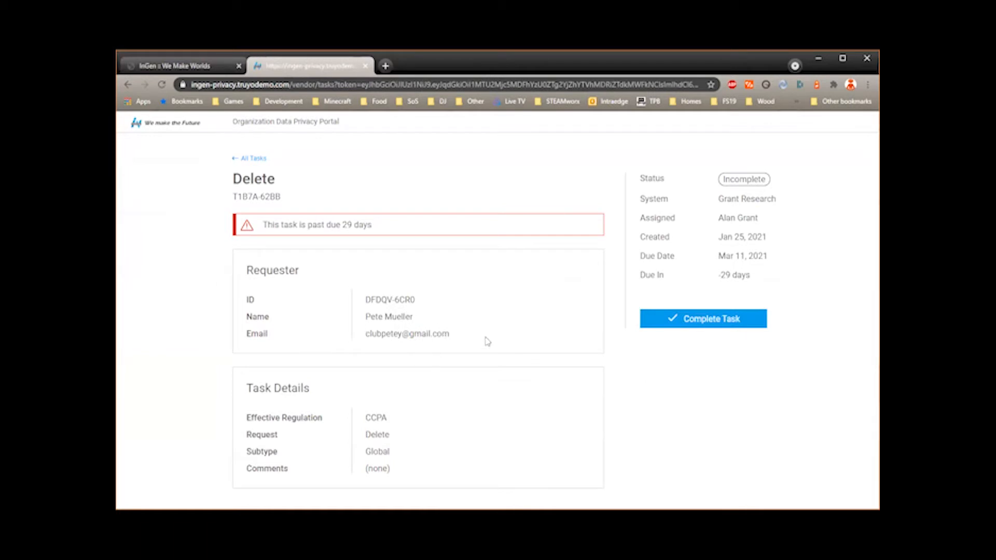
triple_click(388, 333)
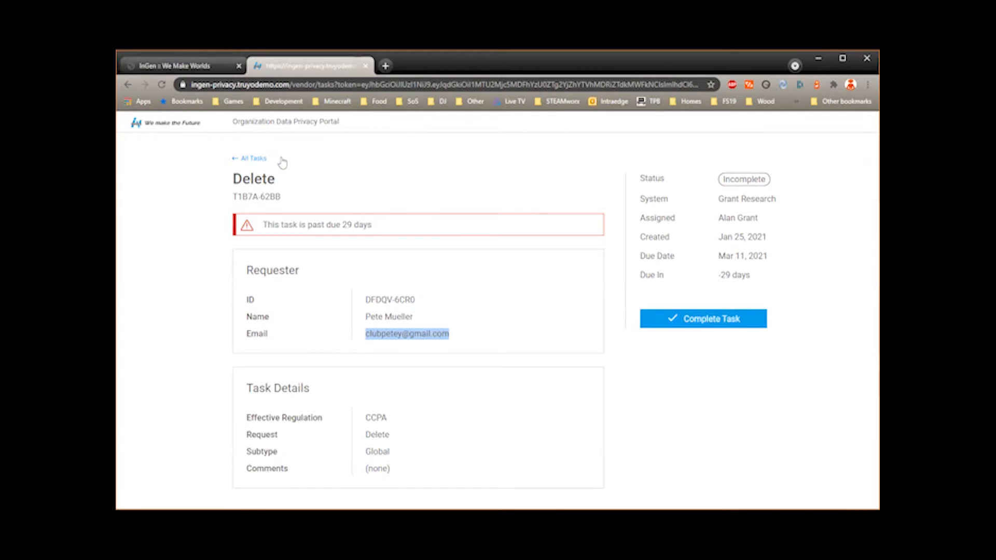
- Return to the Systems page and view the vendors list, ending on the data sources list
left_click(129, 85)
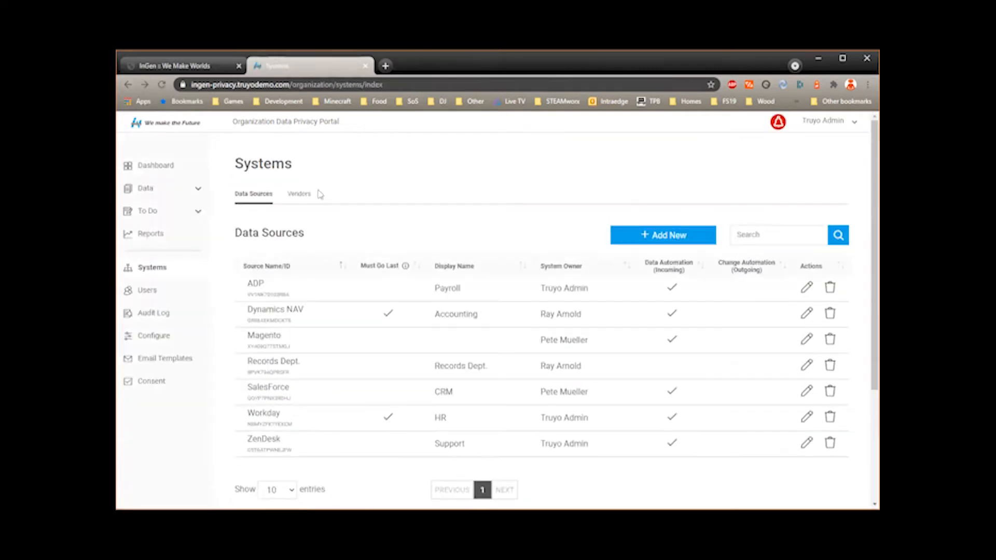
left_click(305, 199)
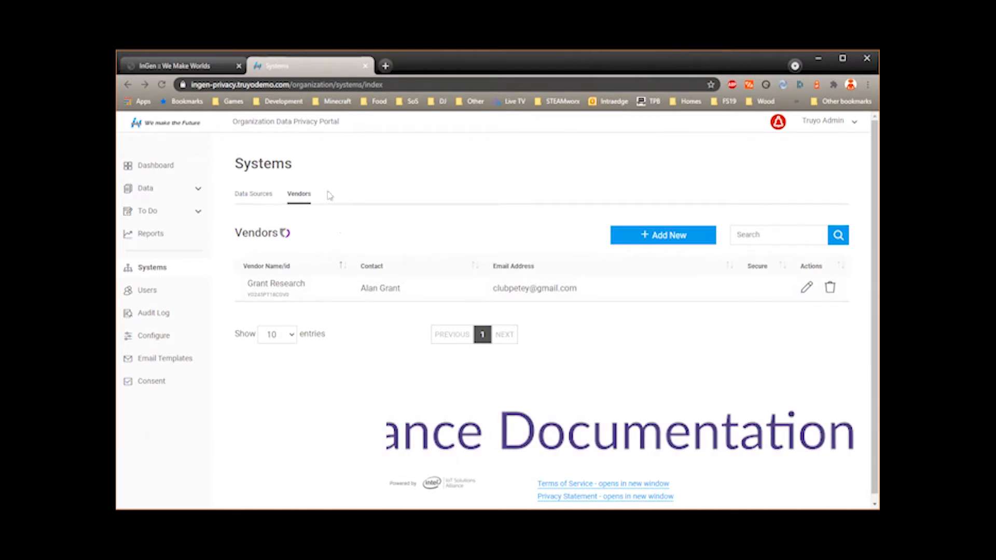
left_click(255, 200)
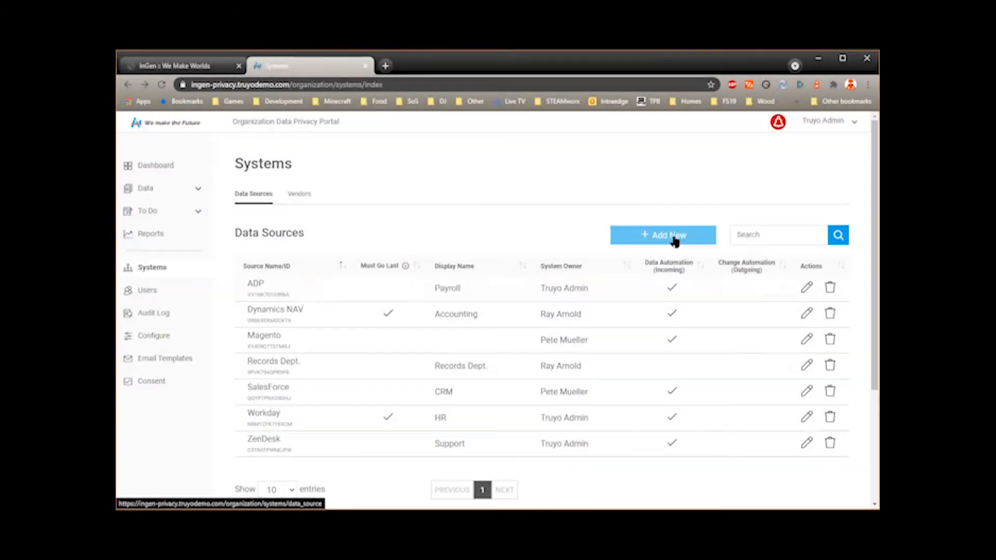
- Open a new data source form and review its automation, request type and sequencing settings
left_click(675, 239)
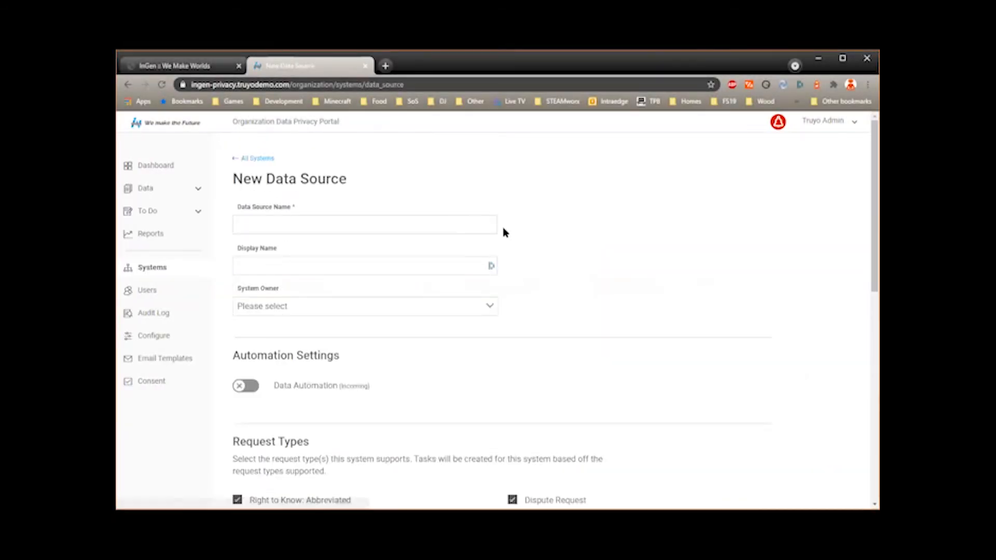
scroll(571, 239, "down", 1)
scroll(572, 240, "down", 3)
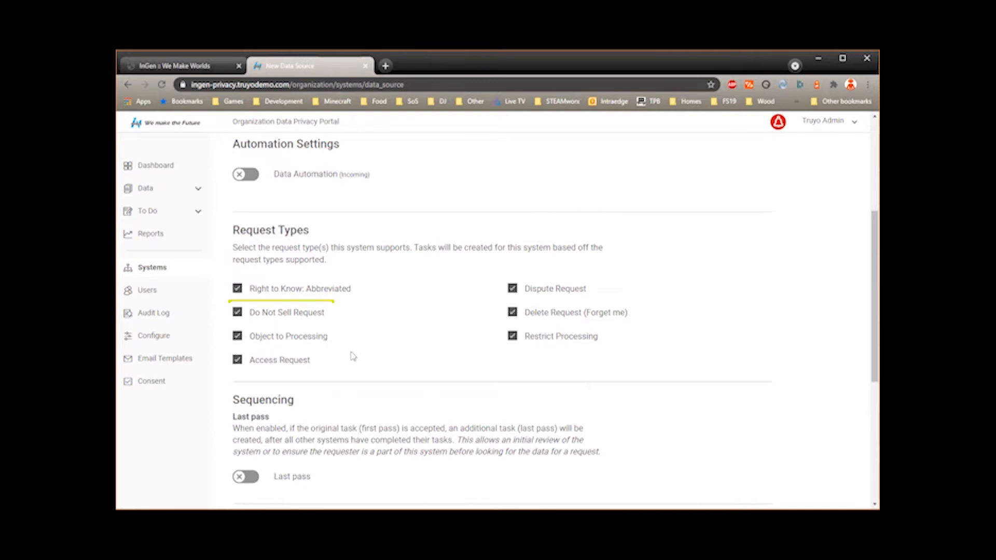
left_click(279, 315)
scroll(426, 329, "down", 3)
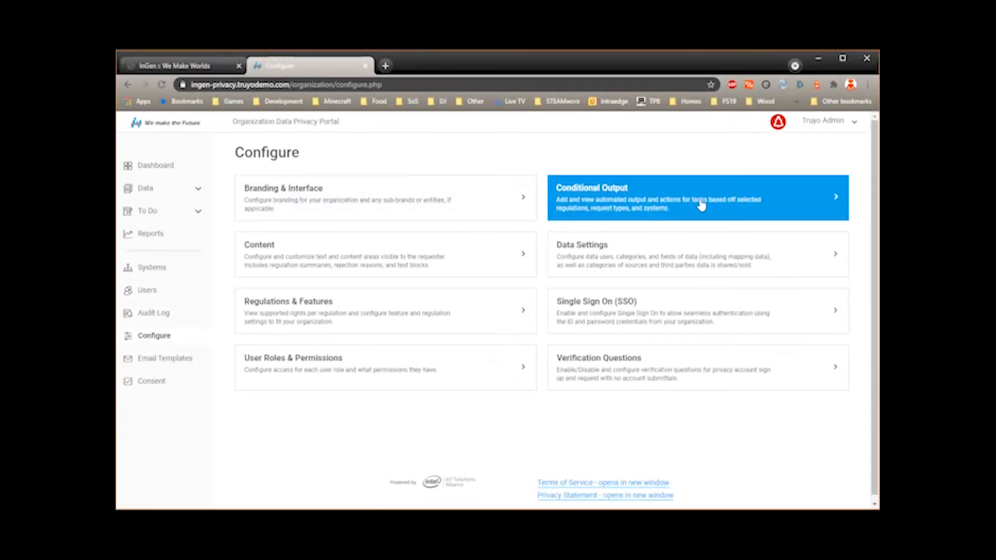
- Start a new conditional output with regulation CCPA, request type Delete and system Dynamics NAV as its conditions
left_click(782, 207)
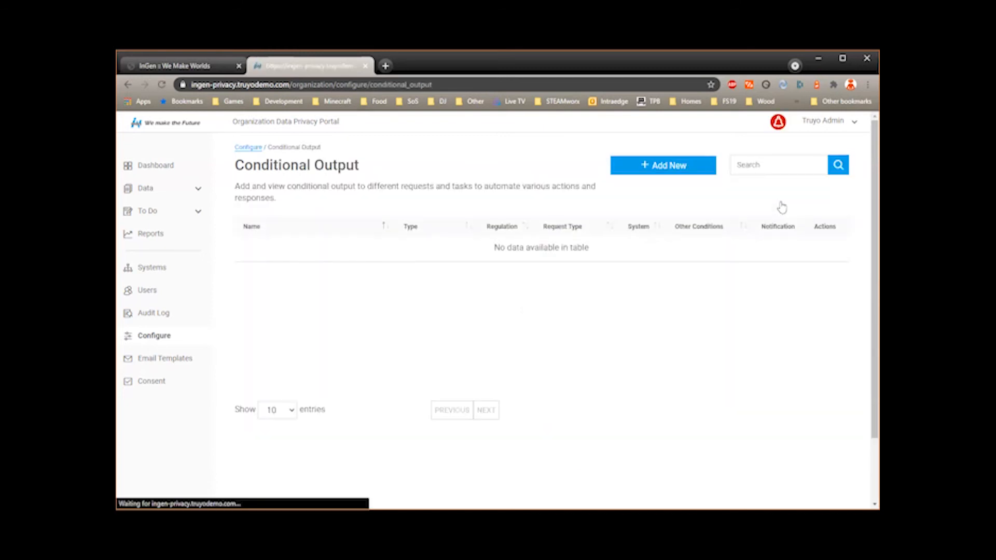
left_click(649, 168)
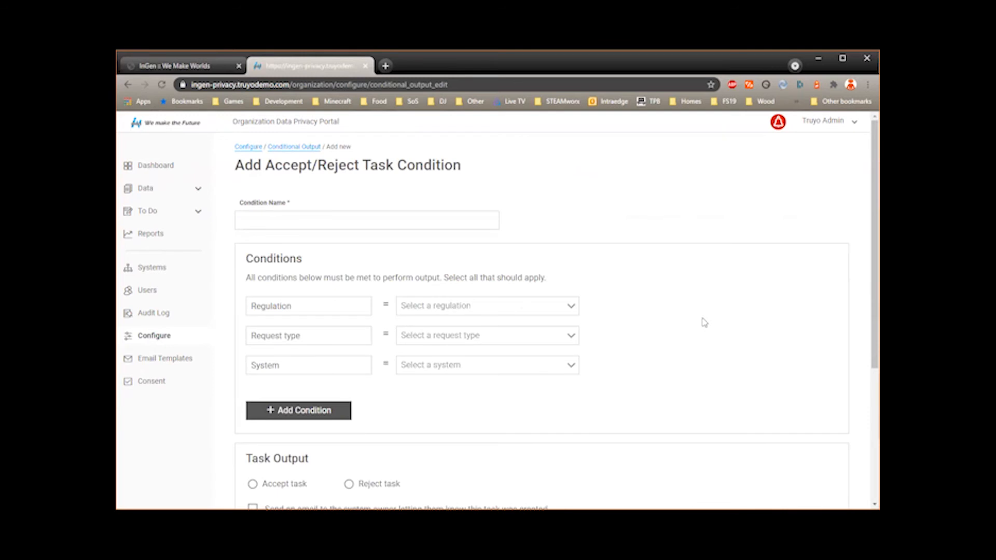
scroll(714, 309, "down", 1)
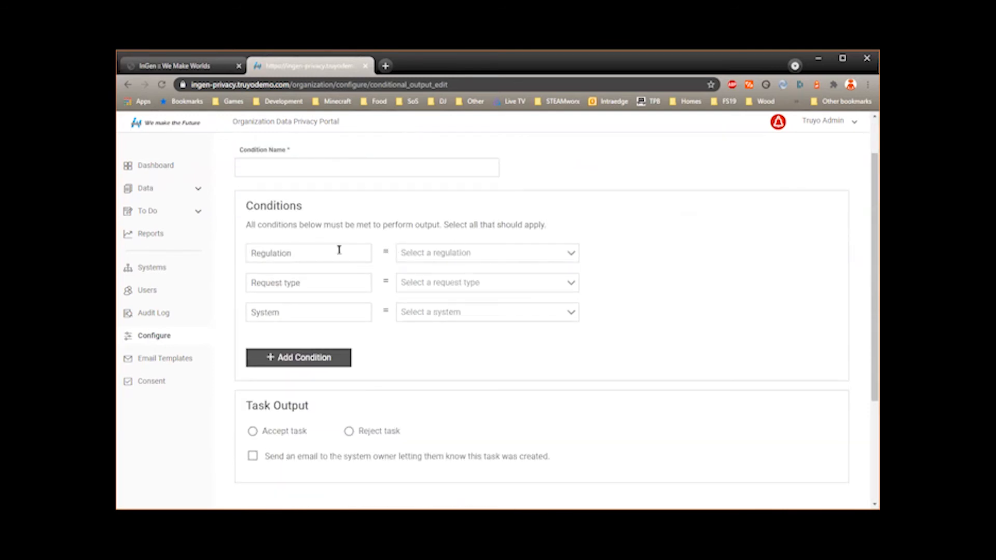
left_click(468, 258)
left_click(442, 281)
left_click(457, 287)
left_click(449, 379)
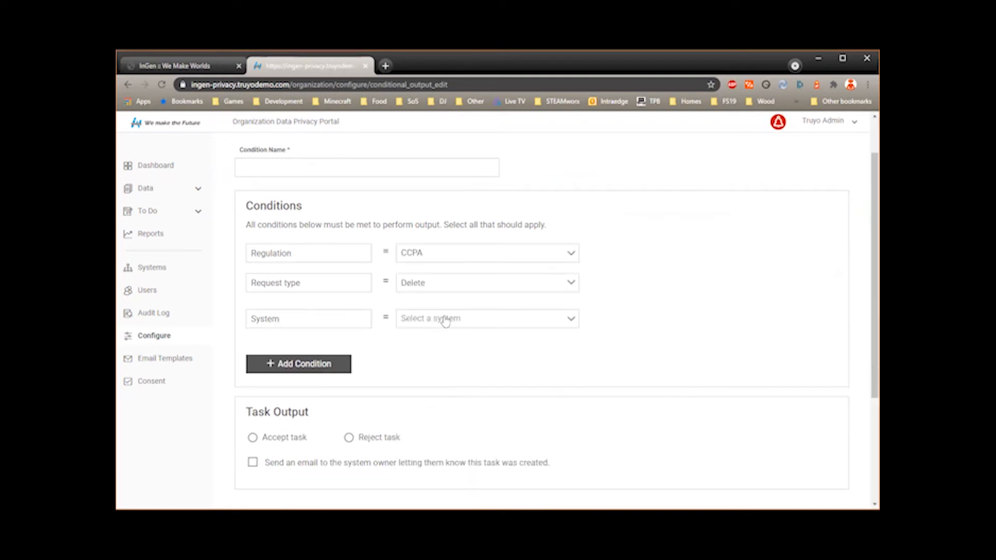
left_click(456, 316)
left_click(449, 364)
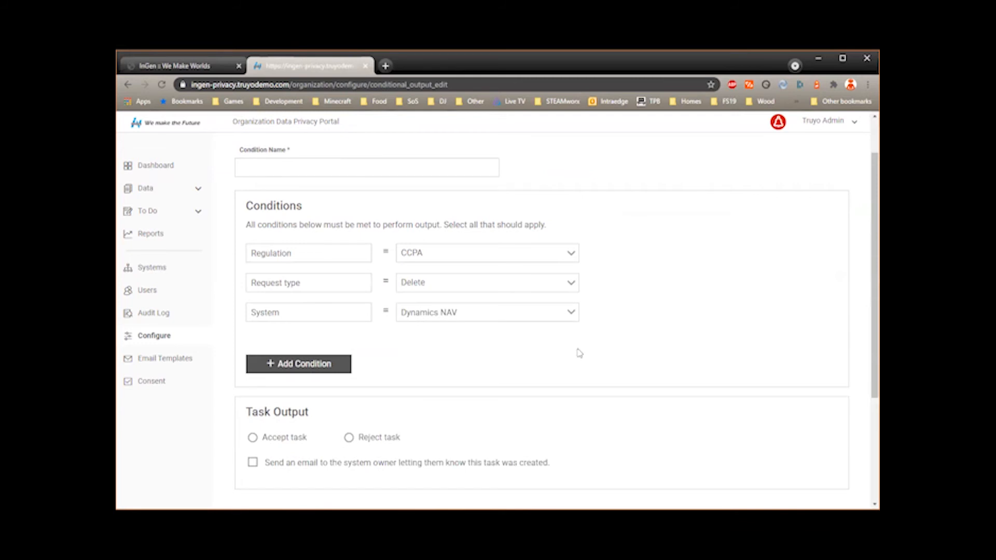
- Set the condition's task output to Reject task with the reason "Information is part of a recent transaction under warranty"
left_click(349, 432)
scroll(460, 422, "down", 2)
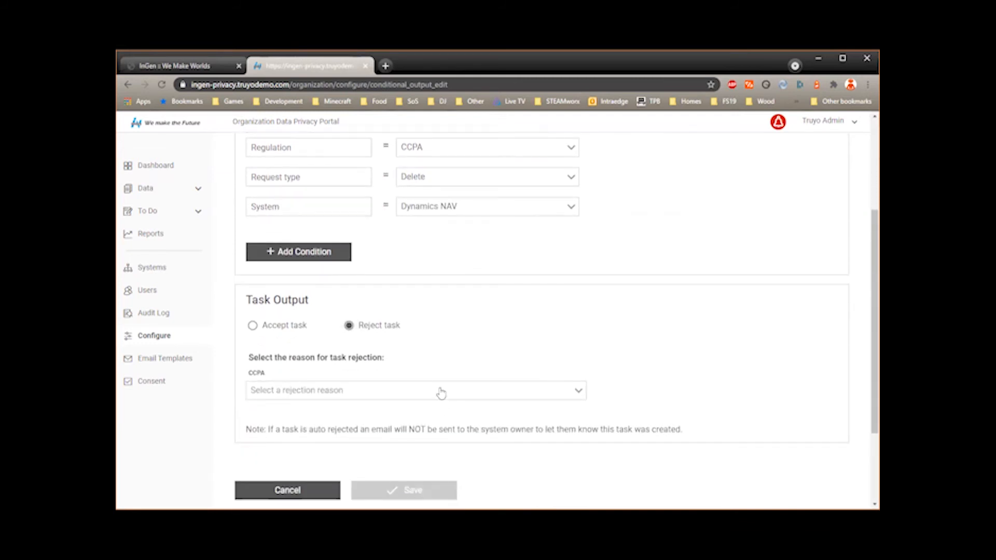
left_click(467, 393)
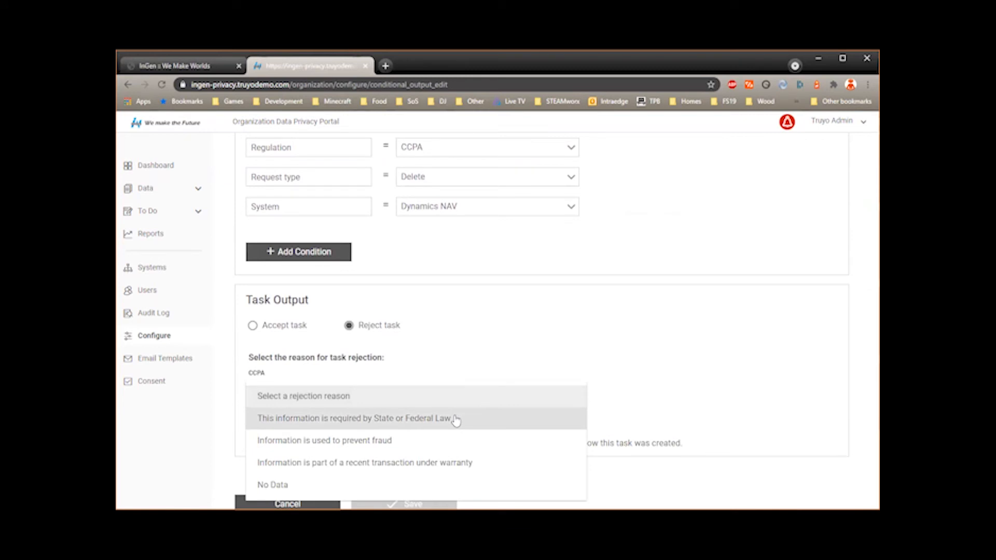
left_click(423, 464)
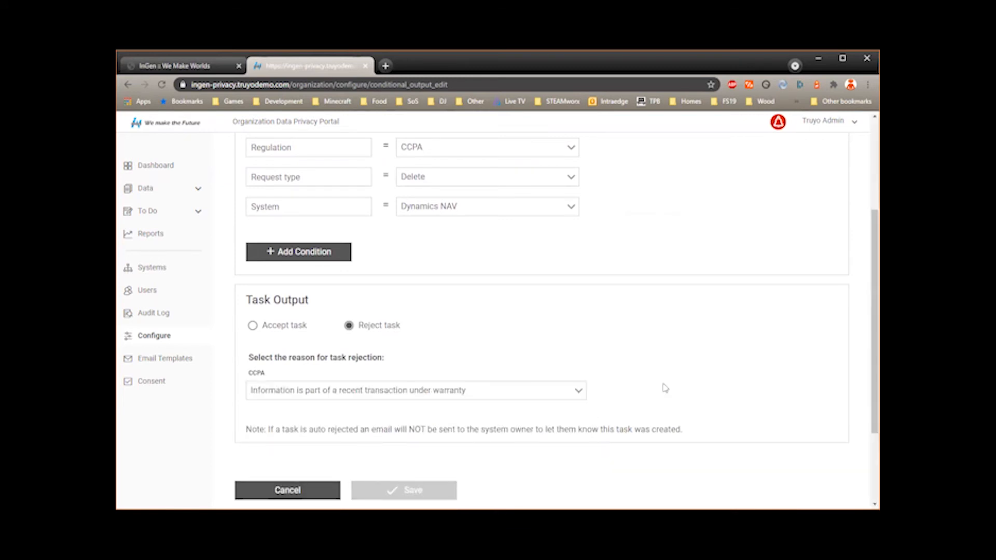
scroll(665, 388, "up", 1)
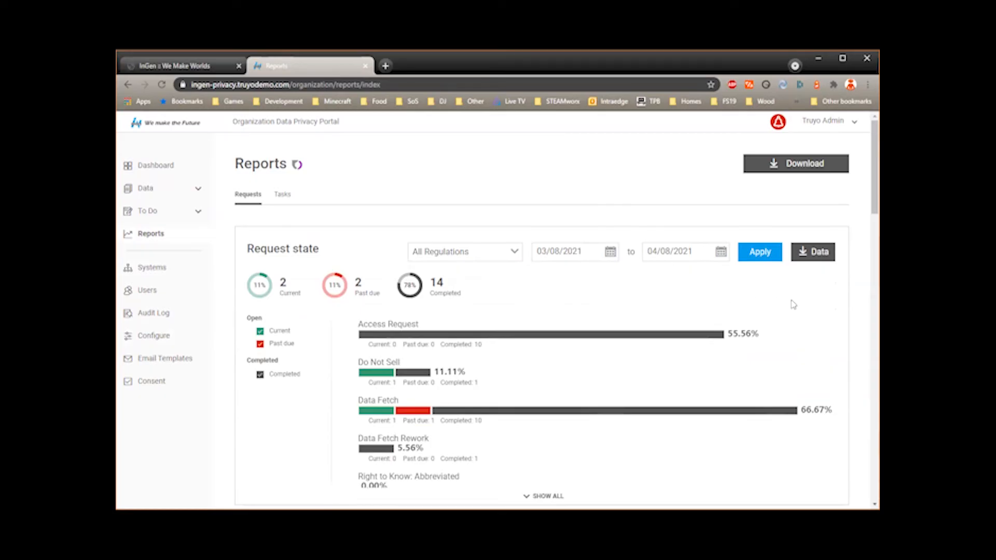
- Examine the Request state report and compare the weekly values in the Average Time to Complete chart
scroll(793, 305, "down", 1)
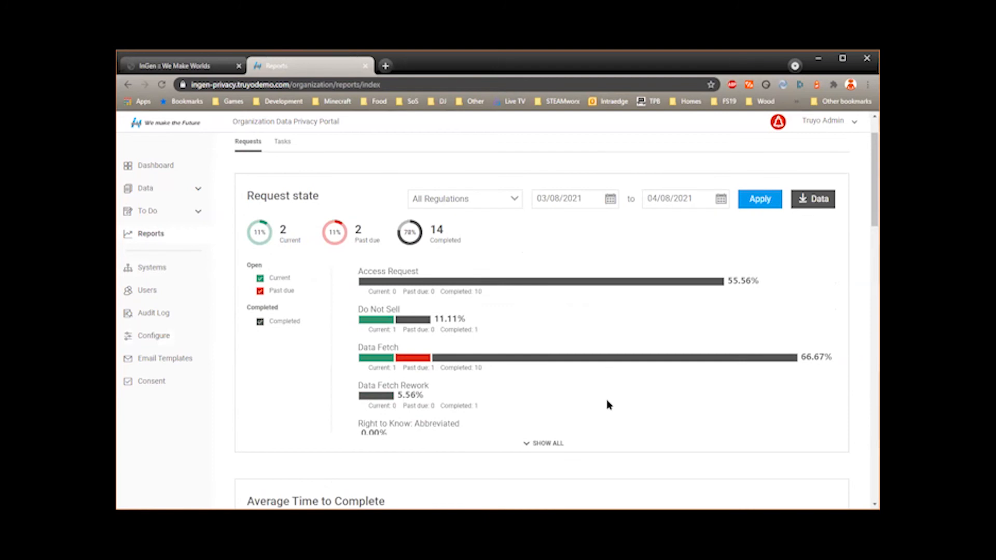
scroll(673, 395, "down", 3)
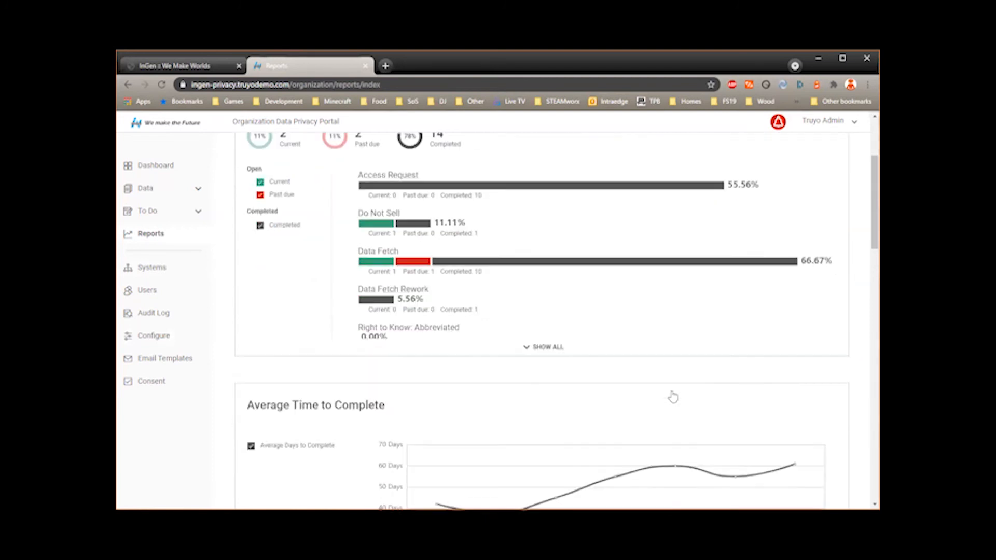
scroll(672, 397, "down", 2)
mouse_move(496, 378)
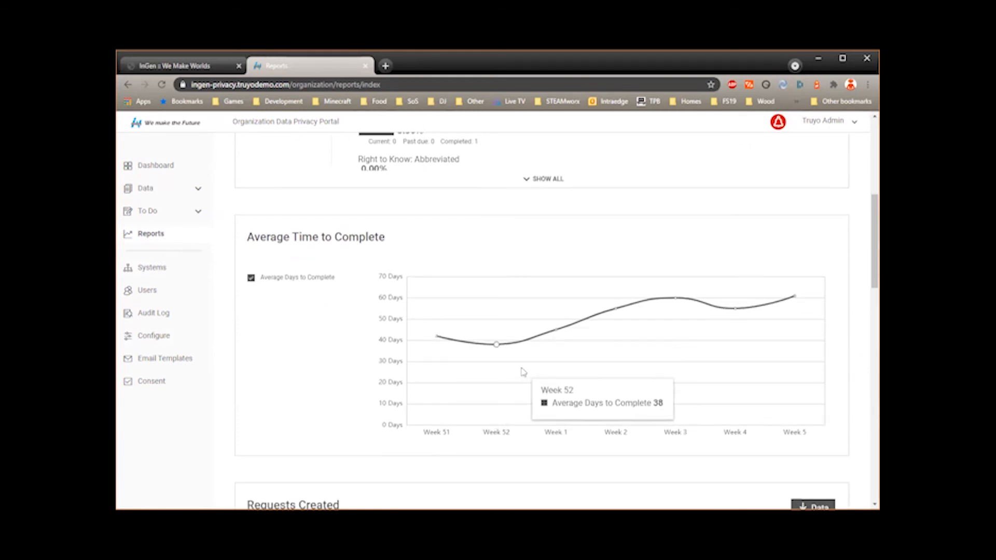
mouse_move(722, 356)
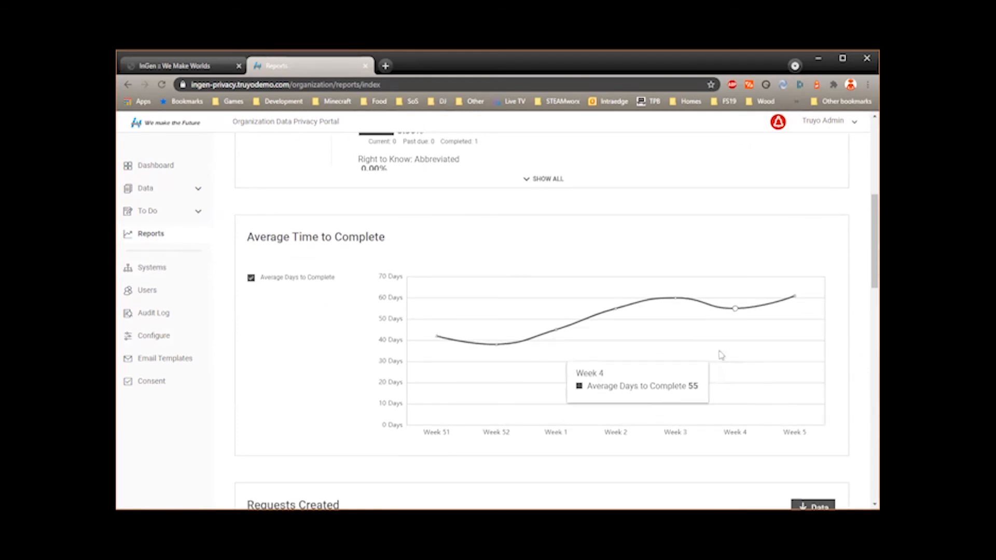
mouse_move(787, 347)
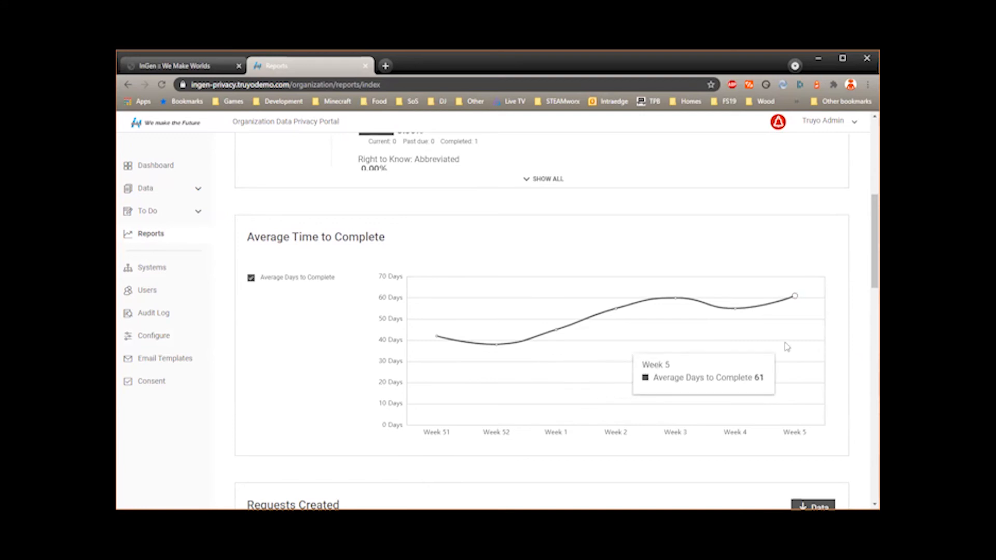
mouse_move(620, 339)
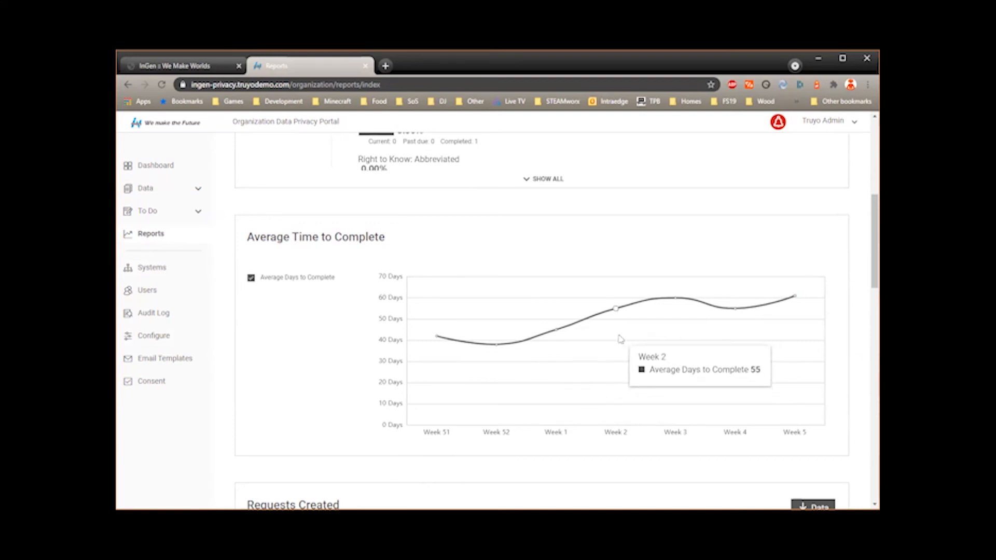
mouse_move(571, 349)
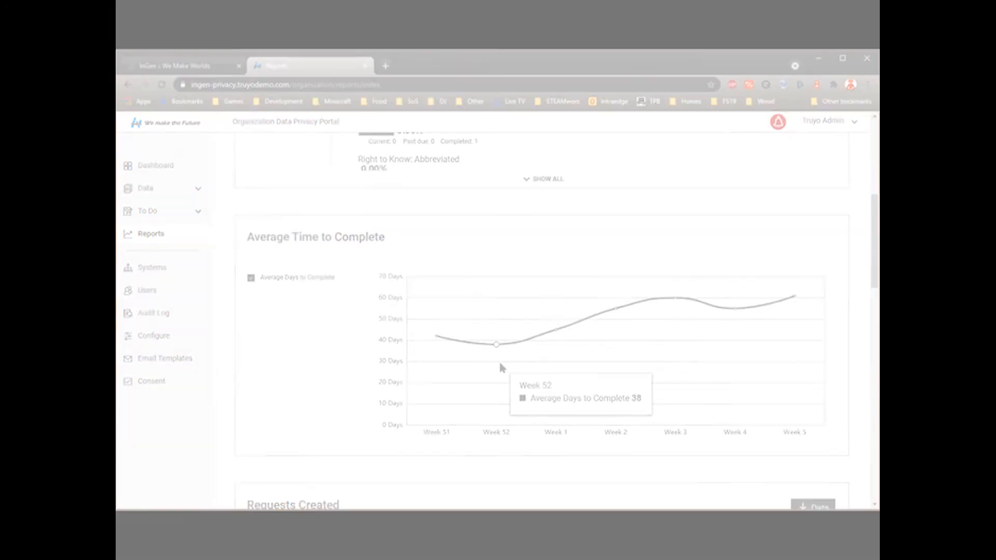
- Review the full request reports, from Request state and completion time through requests created, requests completed and extensions created
scroll(504, 271, "down", 3)
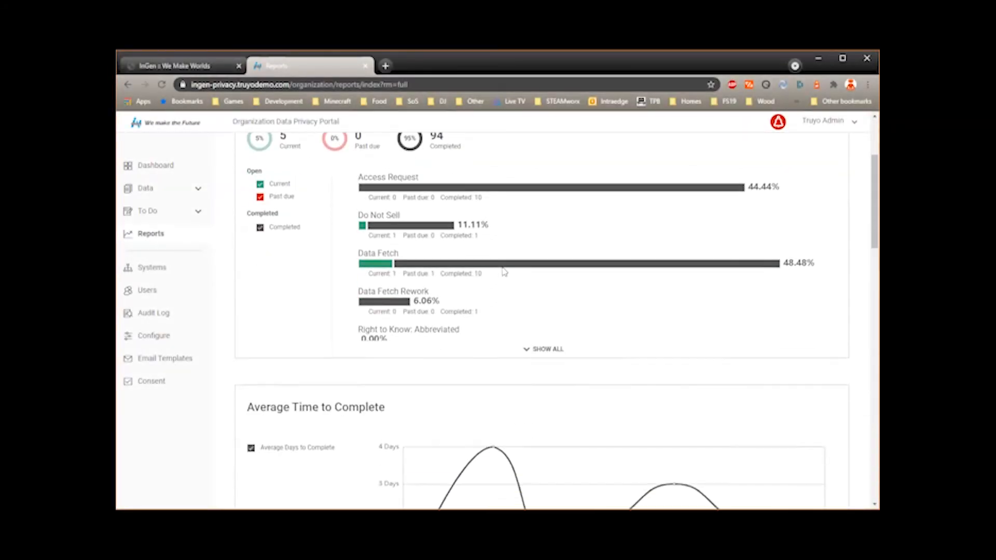
scroll(503, 271, "down", 3)
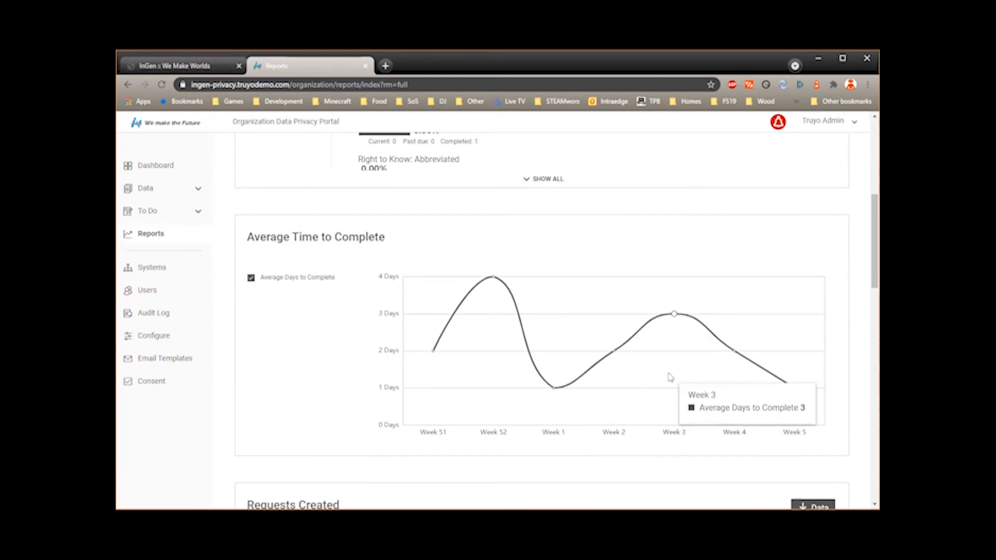
scroll(671, 377, "down", 4)
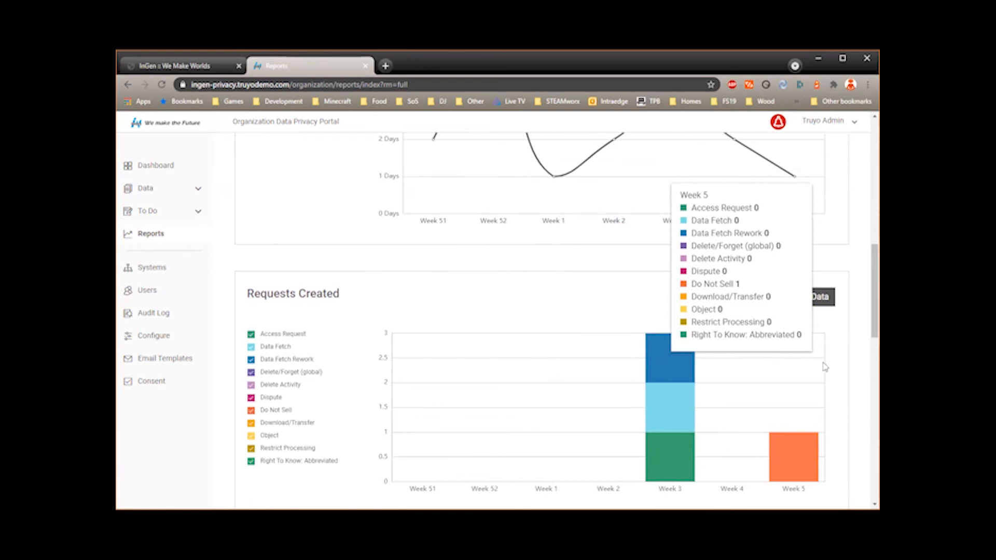
scroll(825, 367, "down", 6)
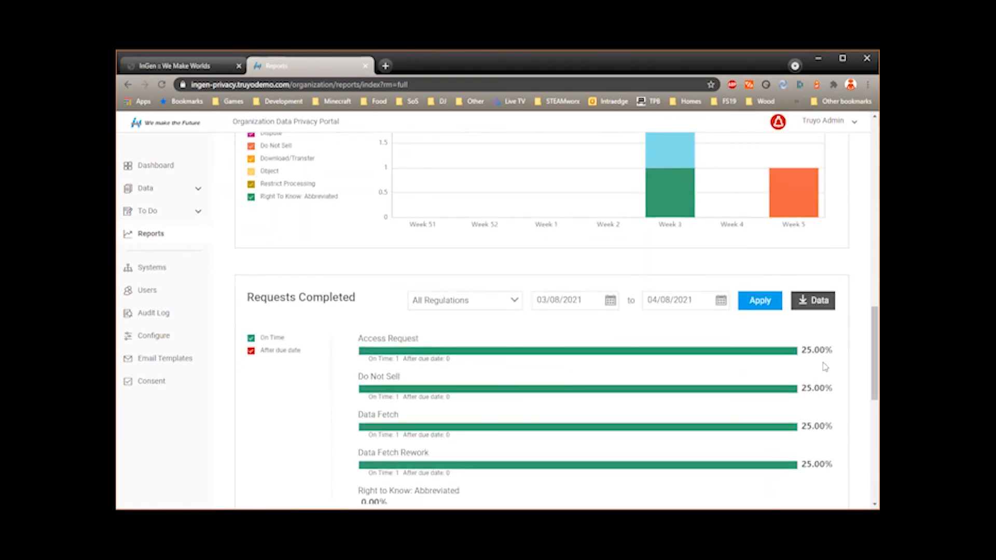
scroll(825, 367, "down", 3)
scroll(823, 367, "down", 3)
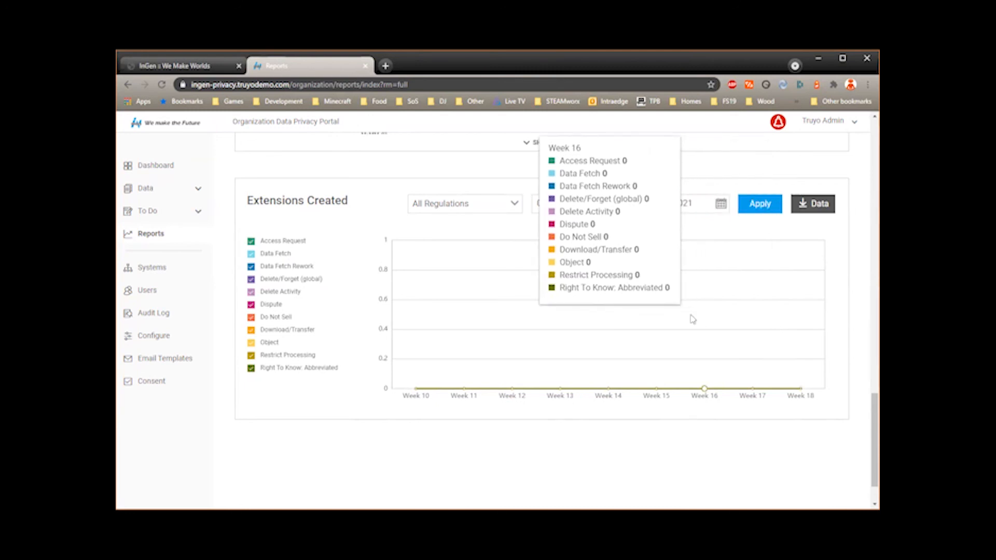
- Download the request reports from the Reports page
scroll(693, 319, "up", 15)
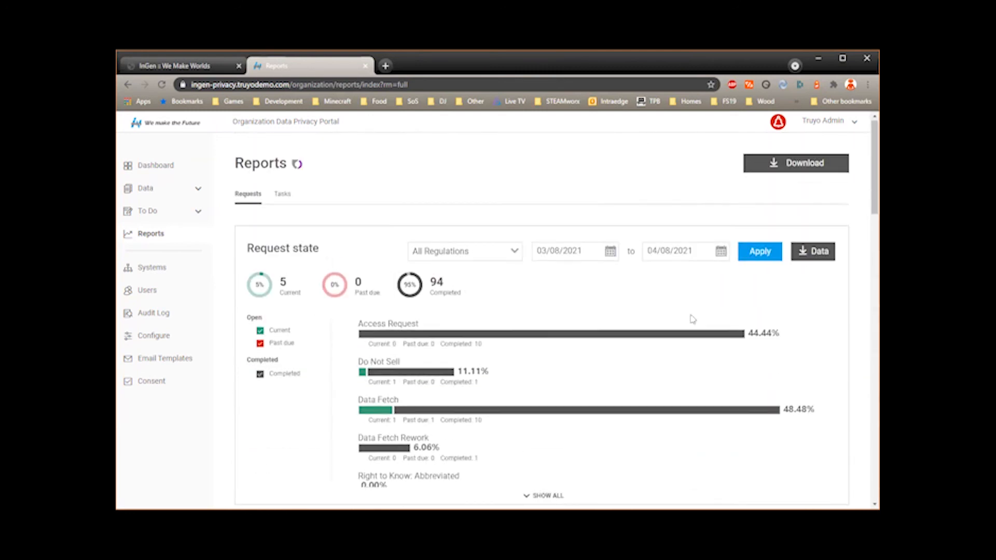
left_click(797, 166)
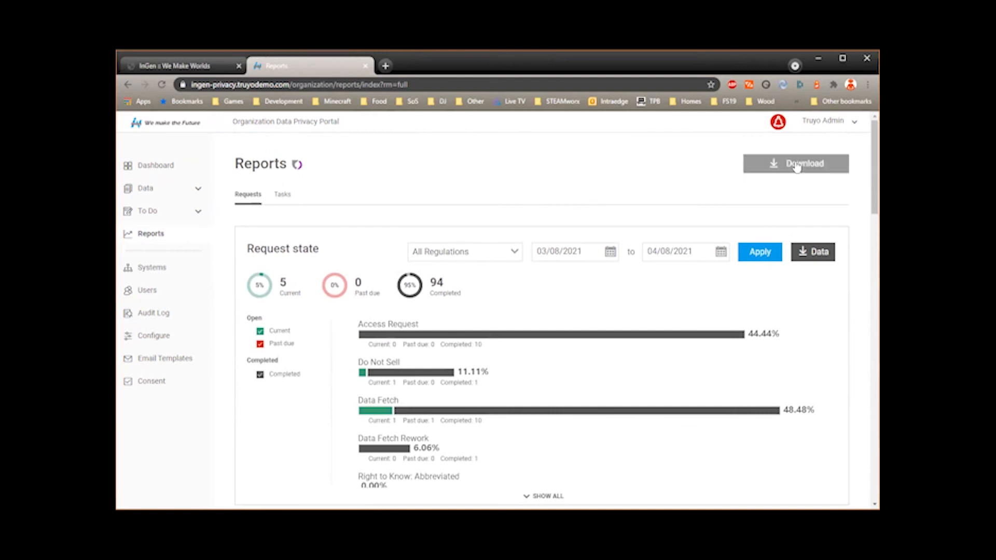